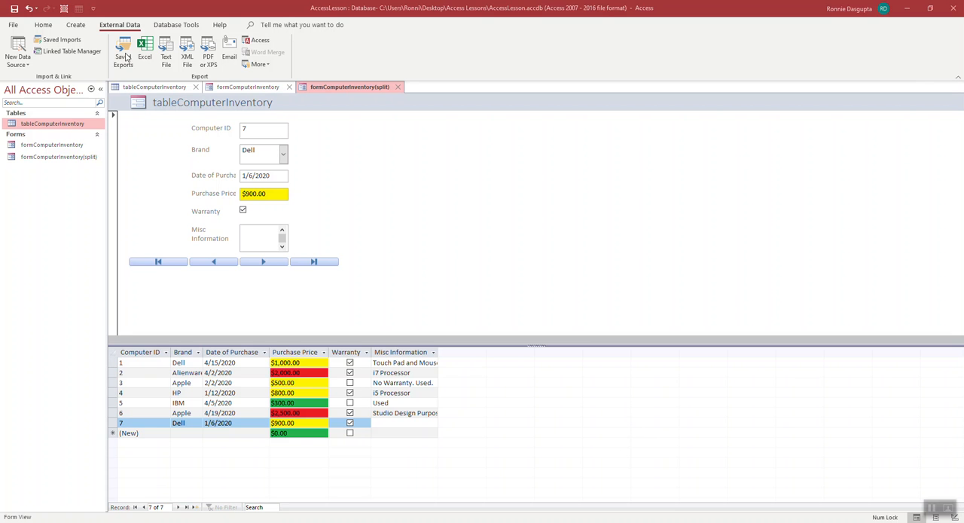
Step: Review the exported tableComputerInventory files in Notepad and Excel, and minimize both to return to the Access database
click(675, 521)
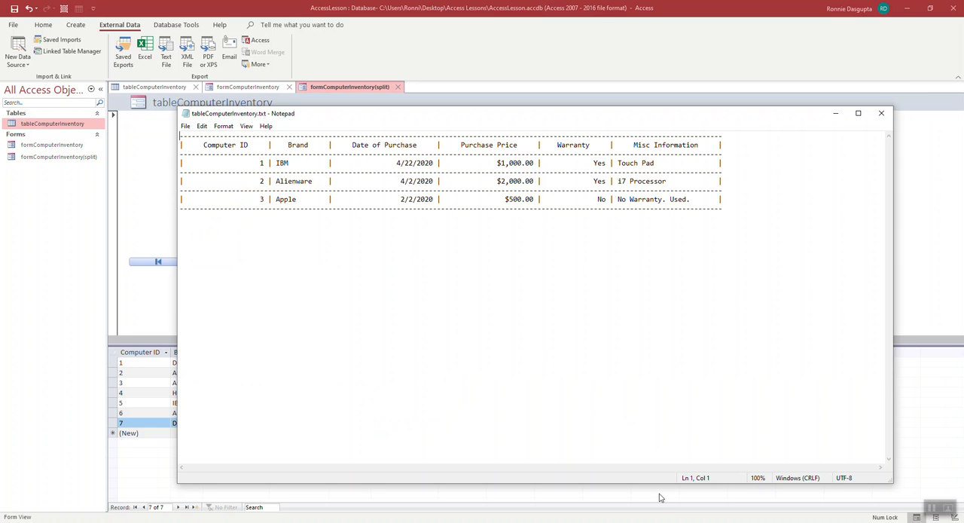
click(662, 521)
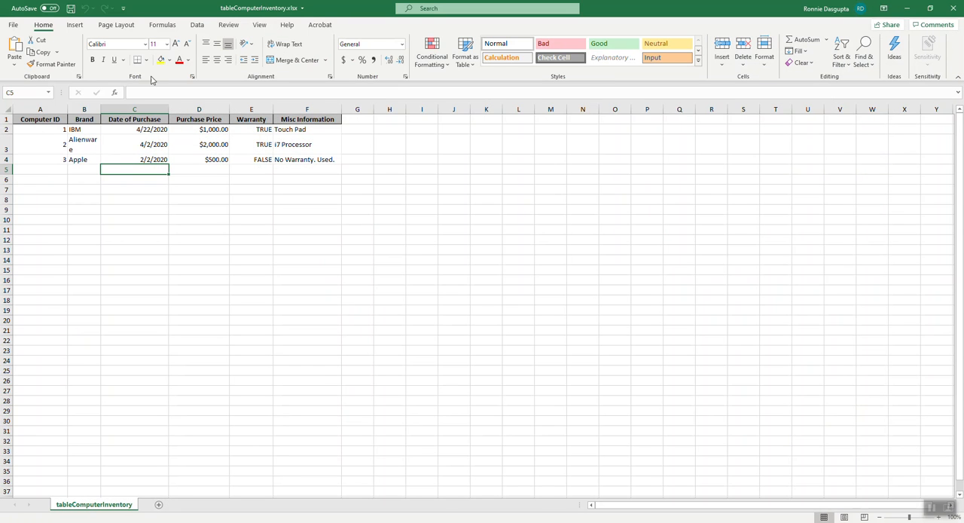
click(907, 8)
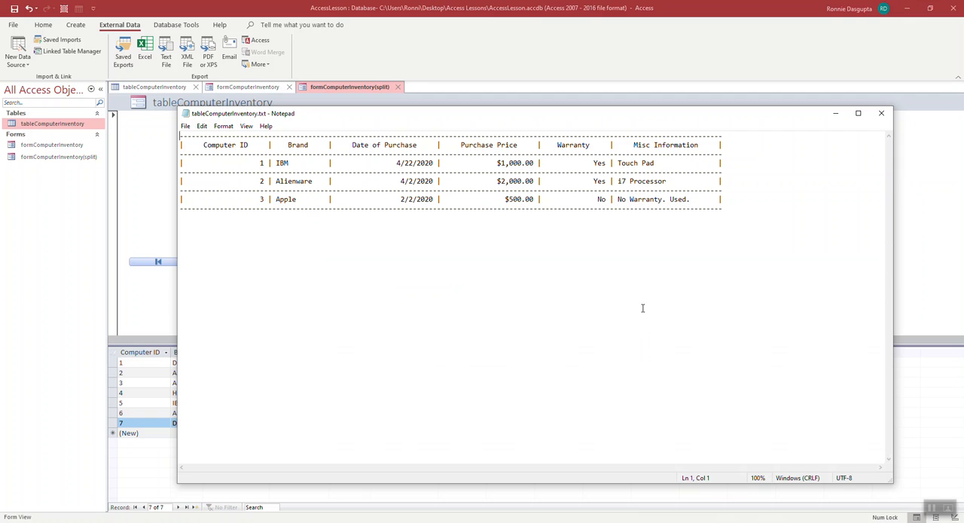
click(836, 113)
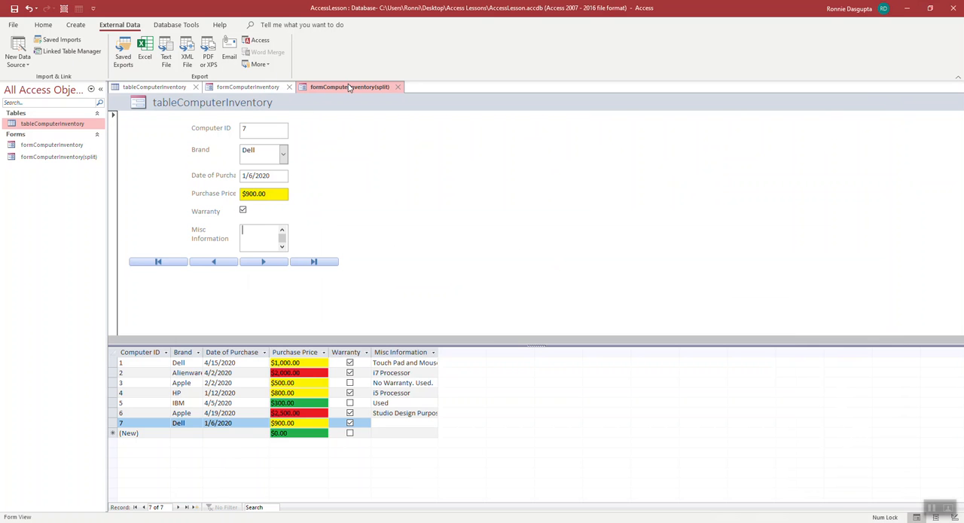
Step: Create a basic report from the formComputerInventory(split) form
click(46, 25)
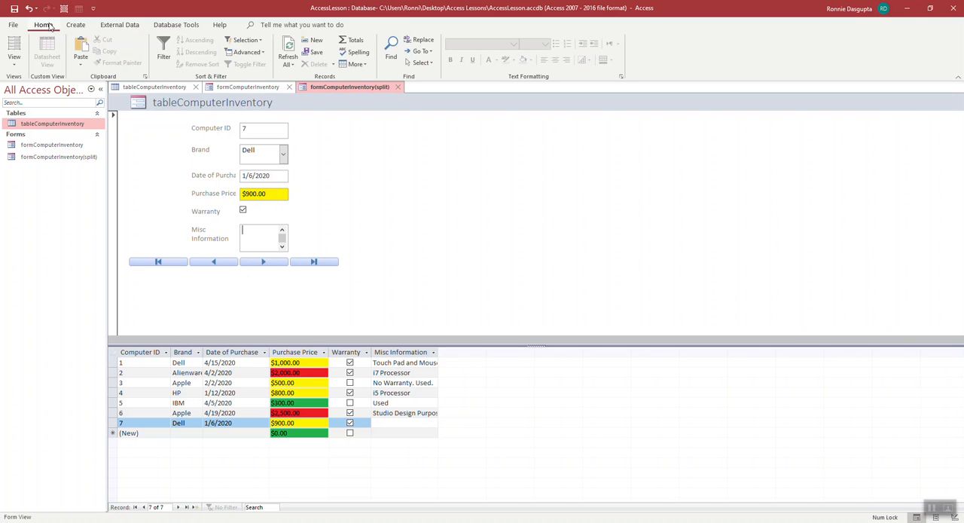
click(76, 25)
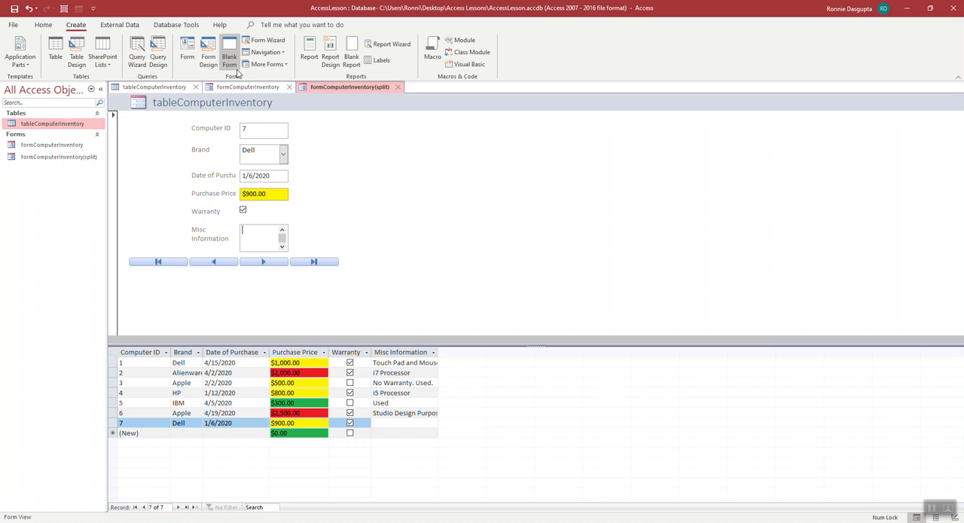
click(310, 59)
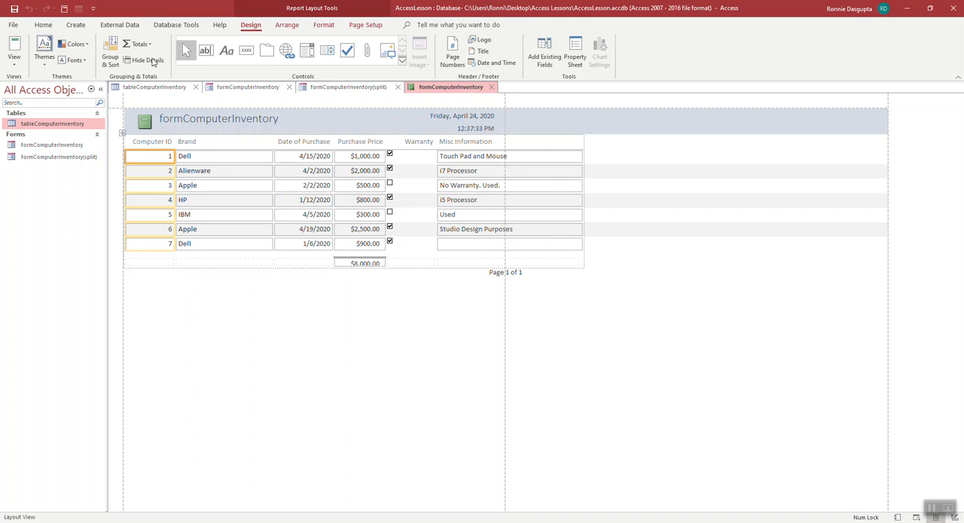
Step: Save the new report under the name reportComputerInventory
click(13, 8)
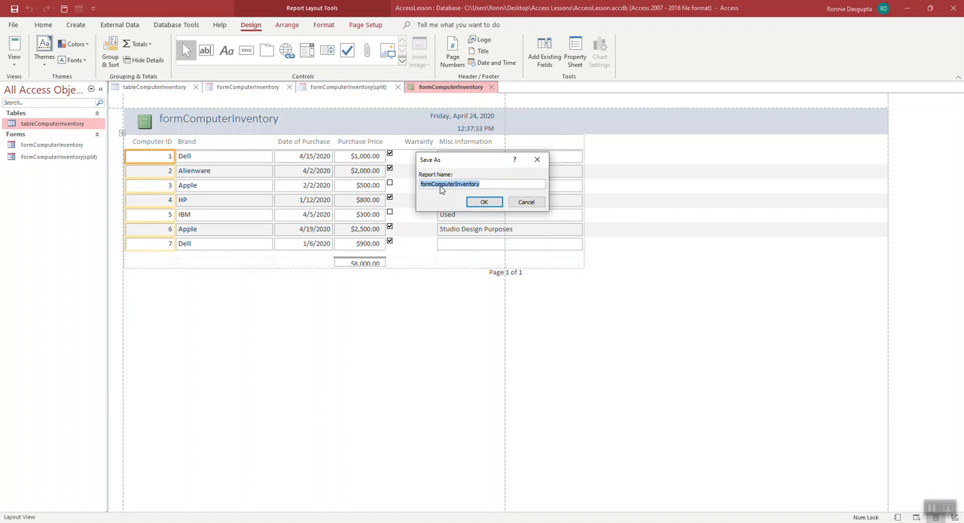
click(432, 185)
key(BackSpace)
key(BackSpace)
key(BackSpace)
key(BackSpace)
text(report)
click(487, 204)
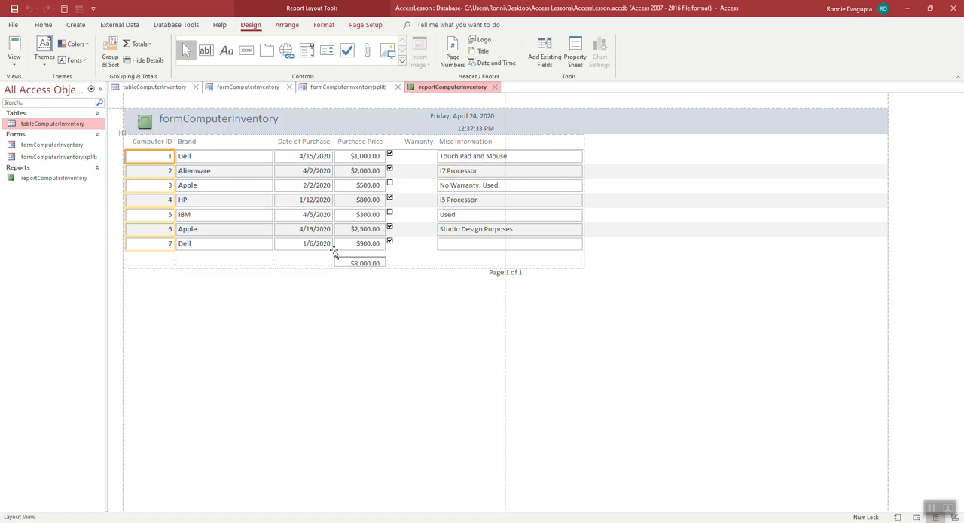
Step: Narrow the report's Brand column to fit its entries and slightly narrow the Date of Purchase column
click(273, 156)
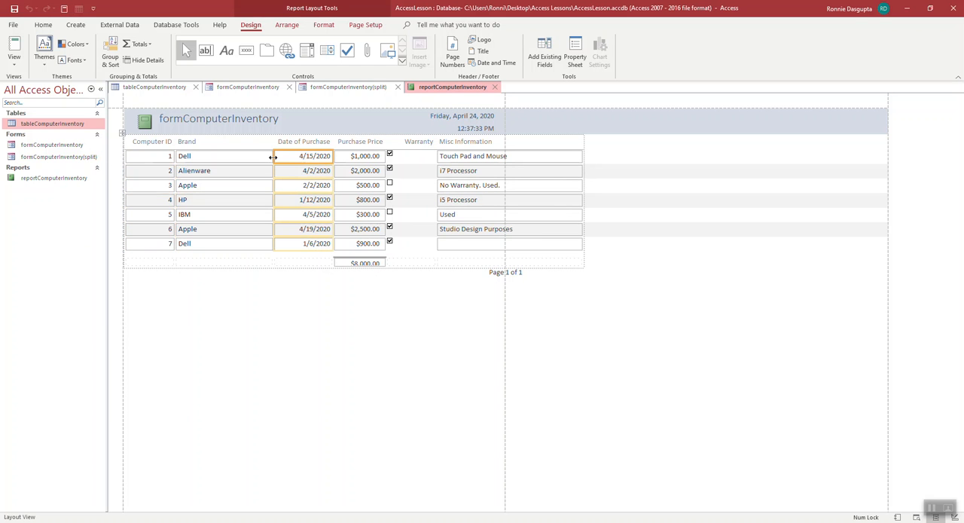
click(269, 153)
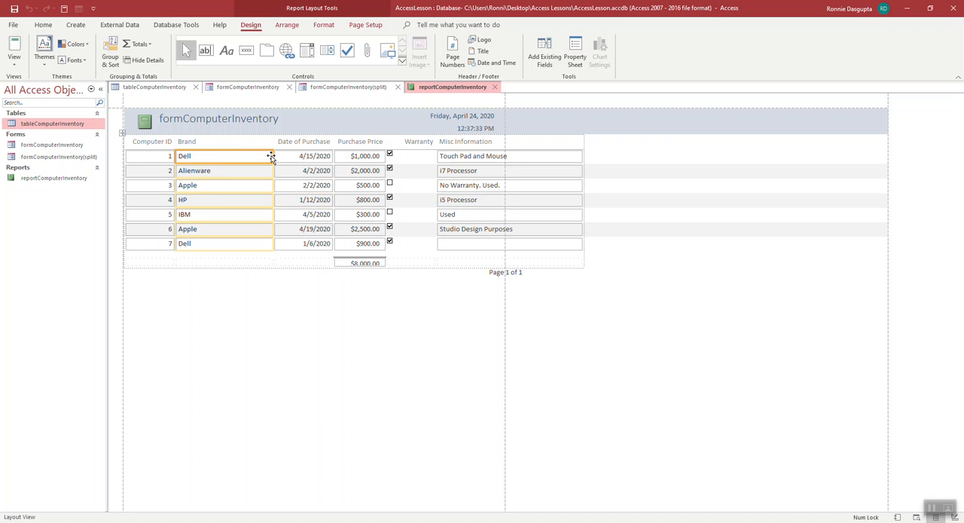
drag(273, 151, 216, 155)
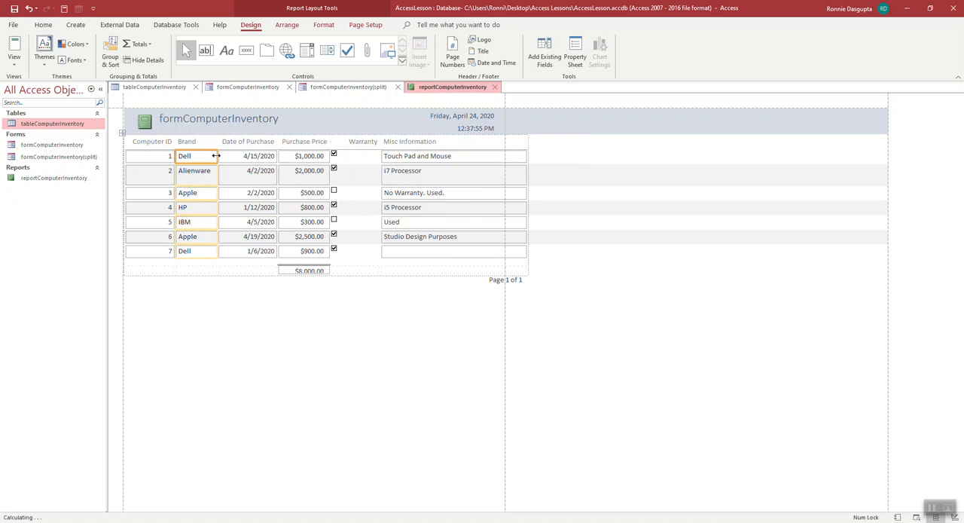
click(278, 156)
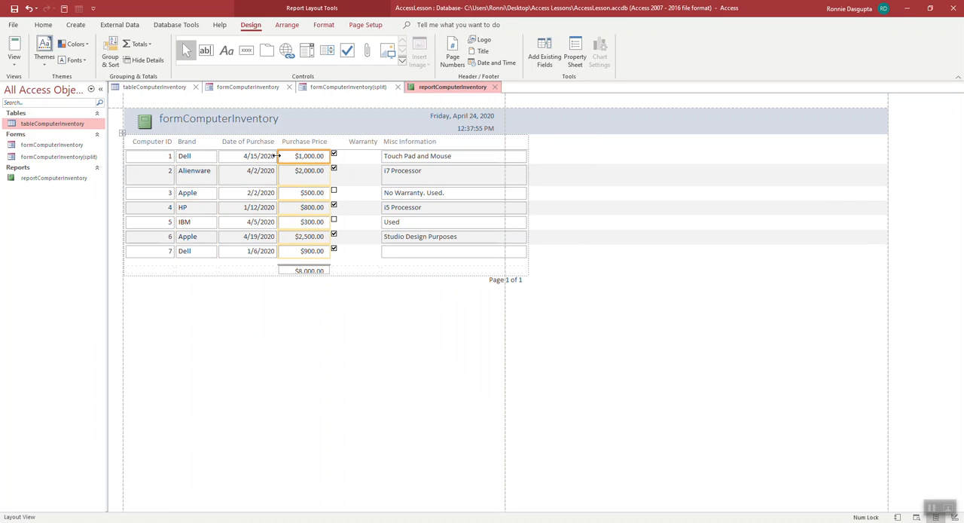
mouse_move(278, 155)
mouse_down()
mouse_move(262, 154)
mouse_move(275, 155)
mouse_up()
click(316, 156)
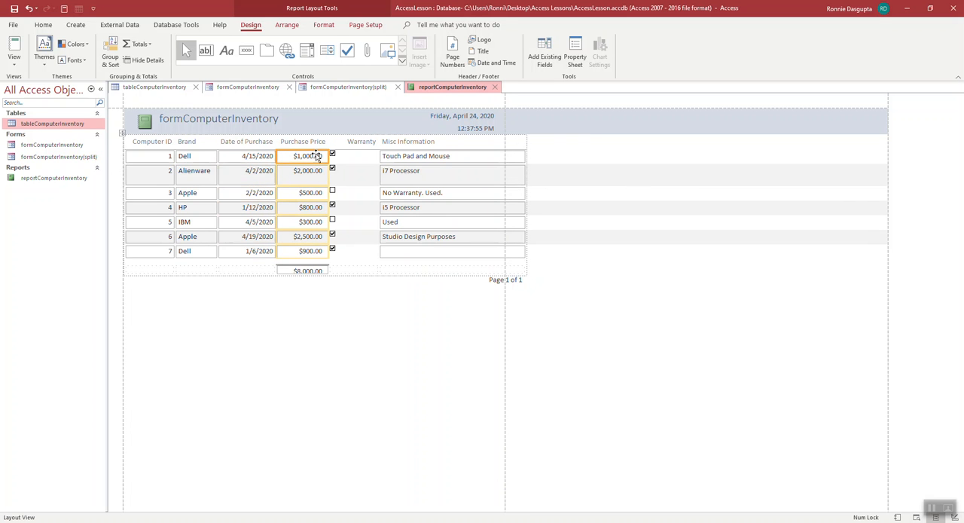
Step: Narrow the report's Warranty and Misc Information columns so the whole table fits within the page width
click(381, 158)
click(373, 159)
drag(373, 158, 365, 158)
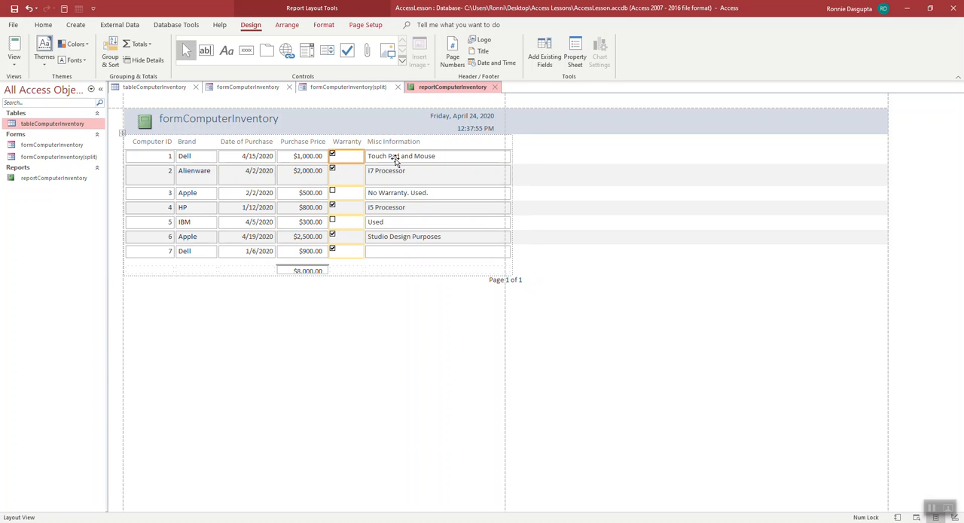
click(482, 159)
click(513, 158)
click(501, 159)
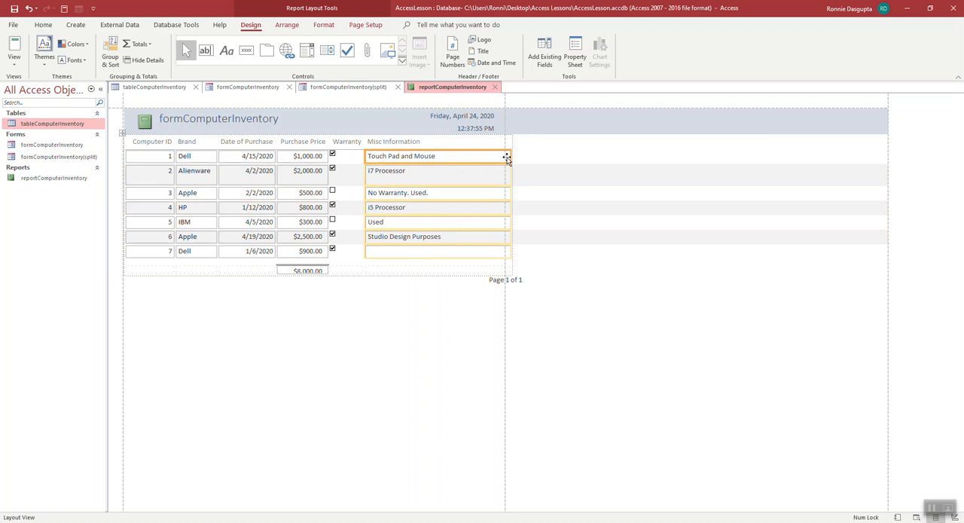
drag(506, 158, 457, 158)
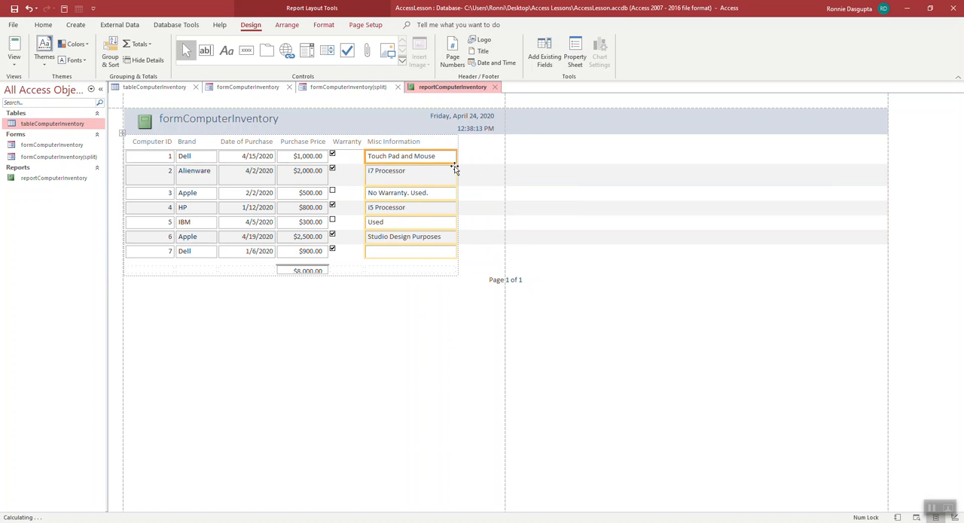
Step: Enlarge the total box under Purchase Price so its amount is fully readable, and save the report
click(327, 269)
drag(326, 272, 329, 273)
click(368, 306)
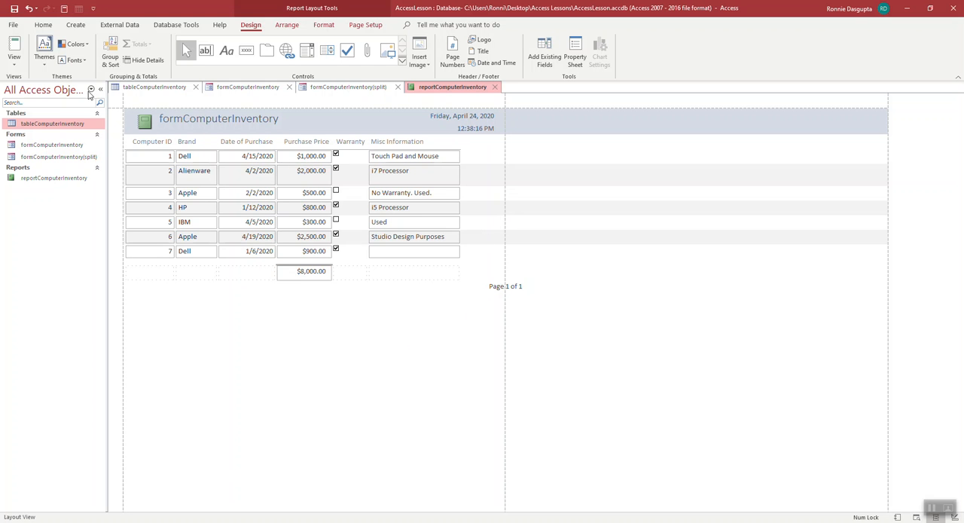
click(16, 9)
Step: Compare the view options offered for tableComputerInventory and for the formComputerInventory(split) form
click(147, 89)
click(17, 63)
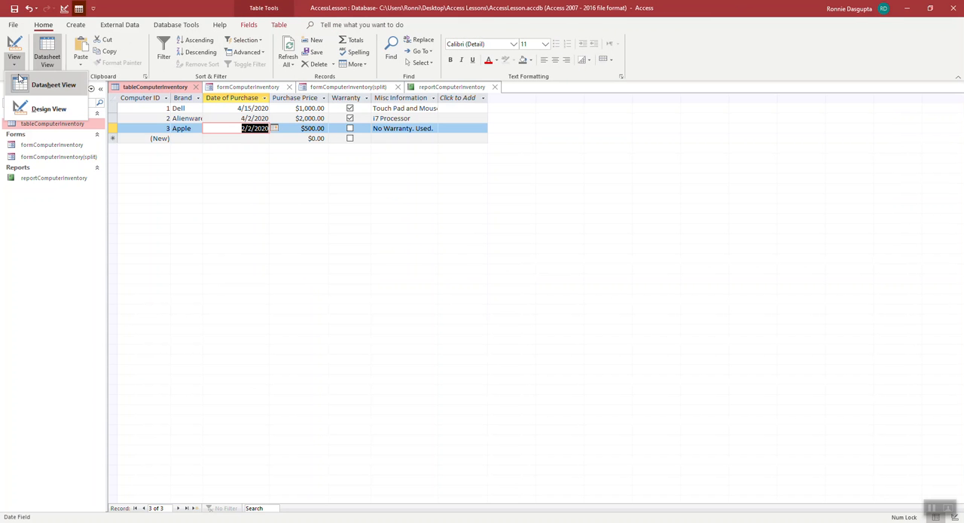
click(249, 89)
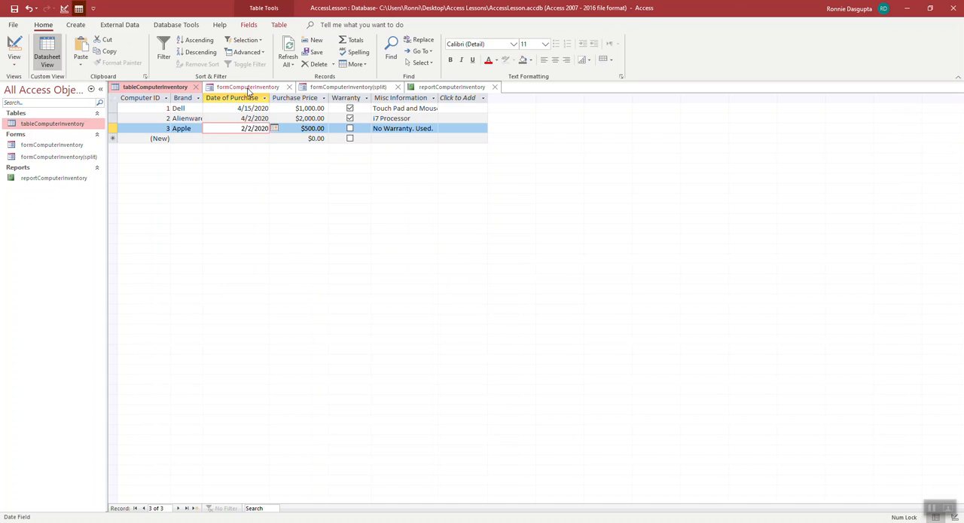
click(350, 88)
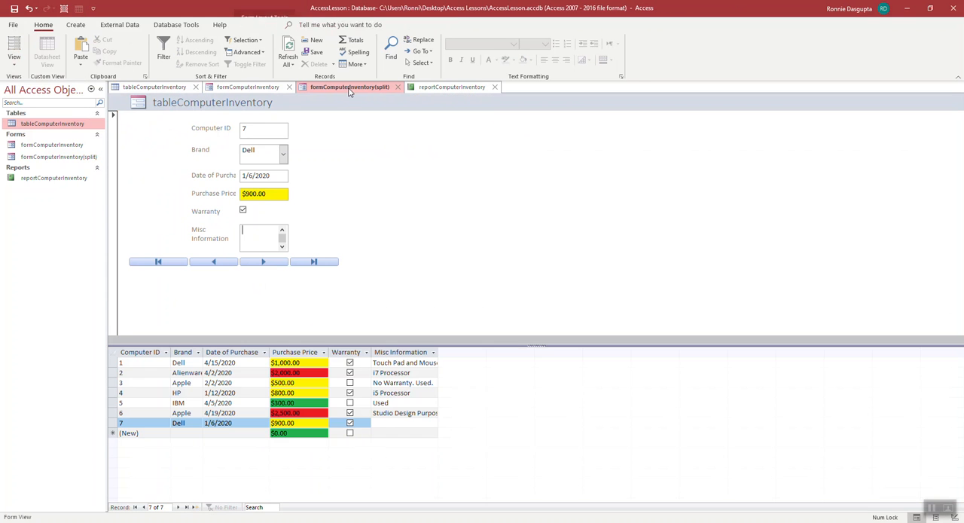
click(14, 65)
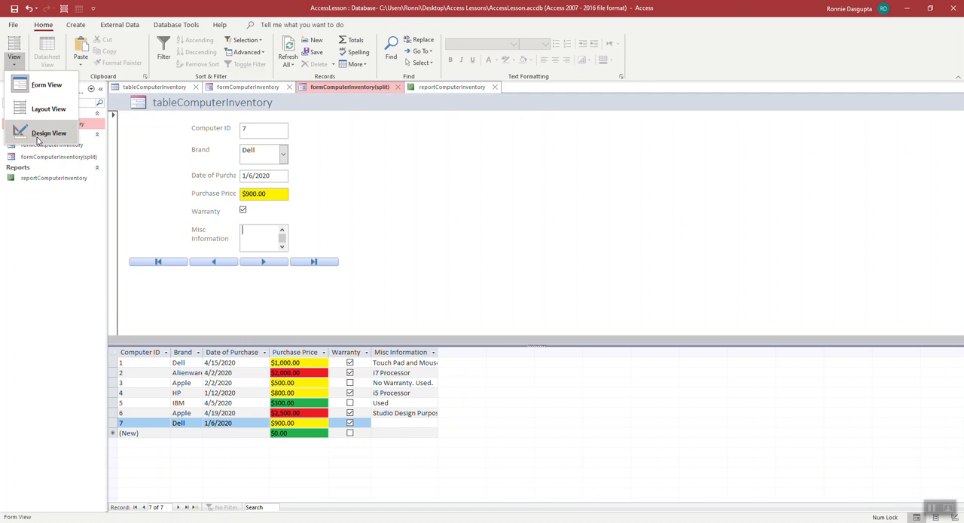
Step: Check reportComputerInventory in Print Preview, close the preview, and show the report in Report View
click(425, 89)
click(424, 89)
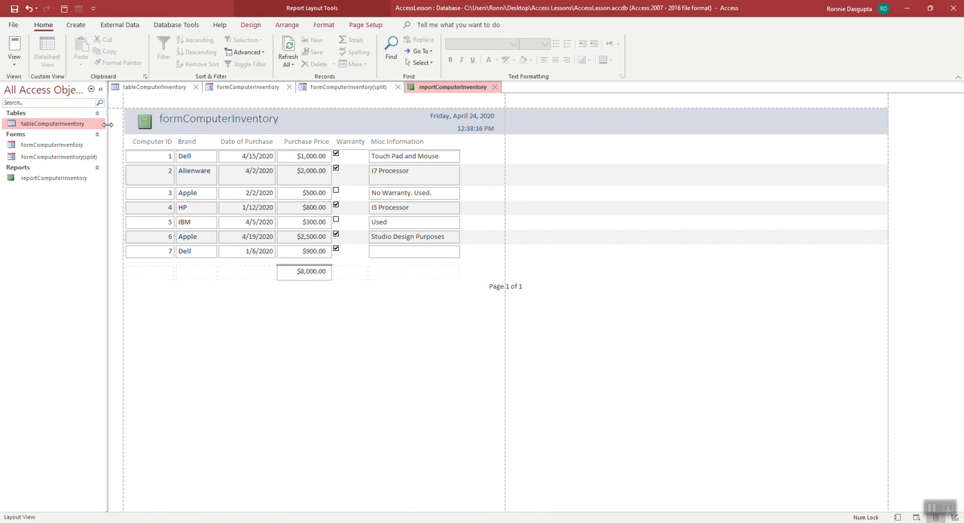
click(13, 68)
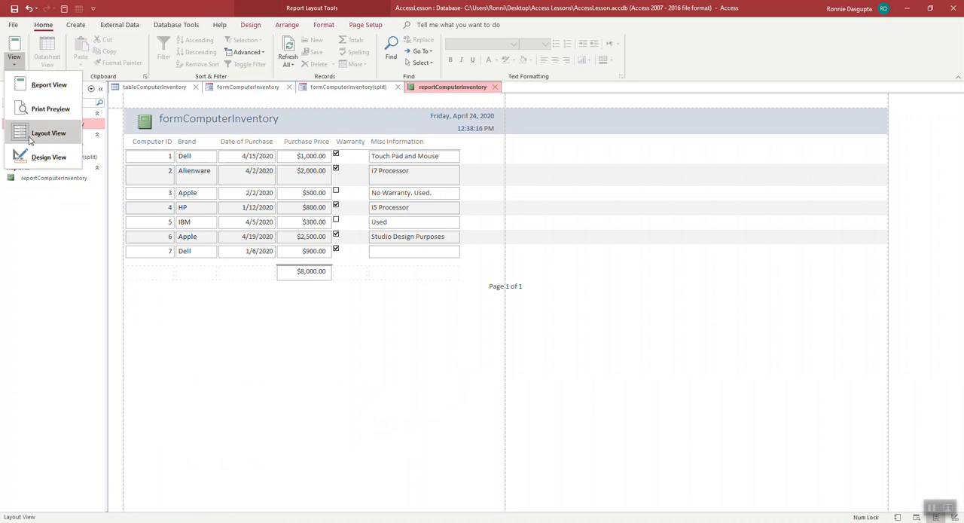
click(31, 110)
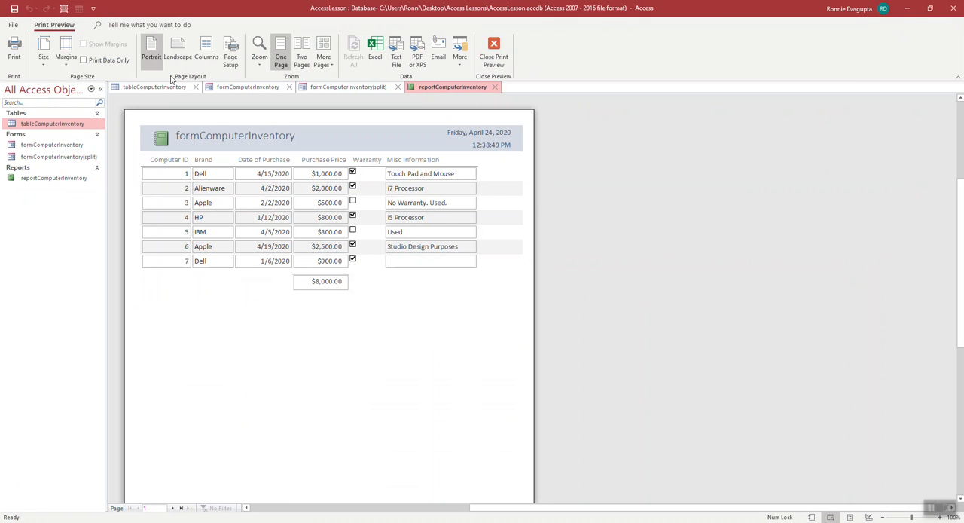
click(493, 54)
click(14, 67)
click(30, 83)
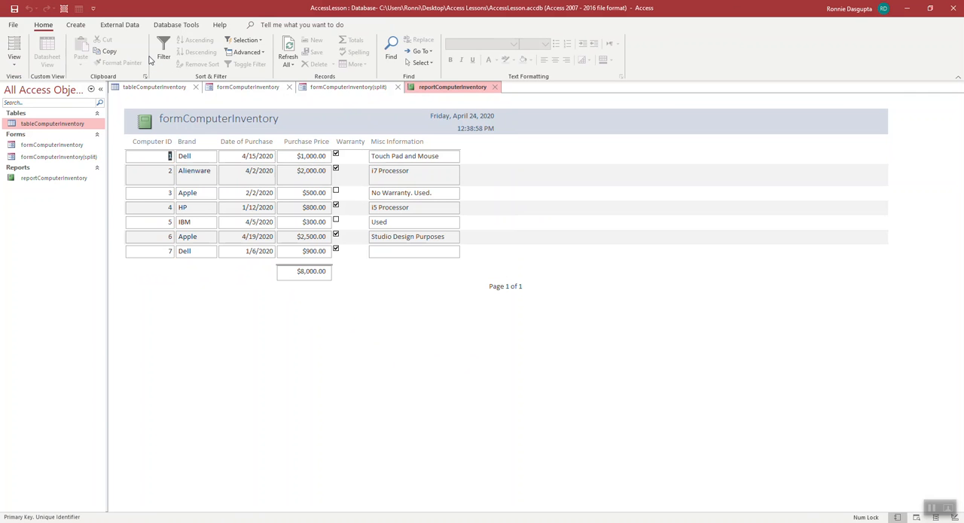
Step: Export the report to Word as reportComputerInventory.rtf, opening the file on completion, and close it without saving the export steps
click(120, 25)
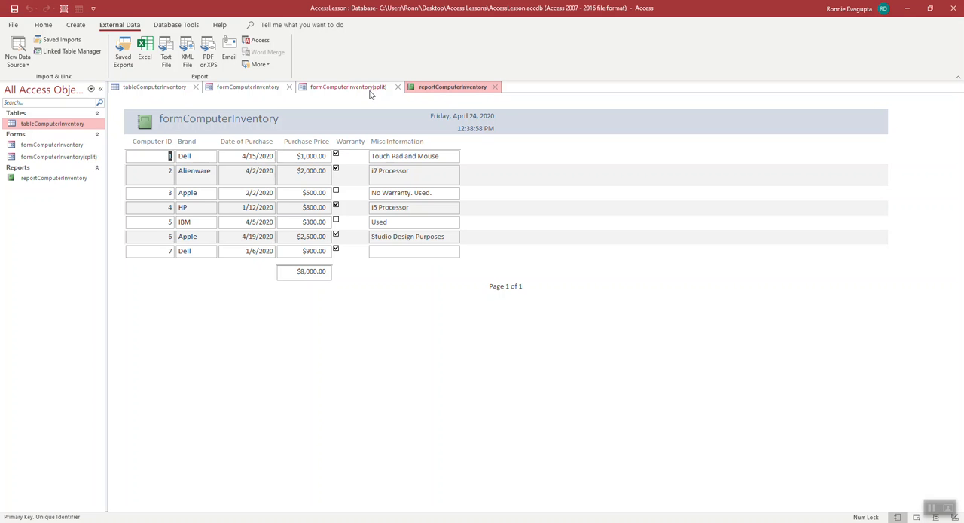
click(264, 65)
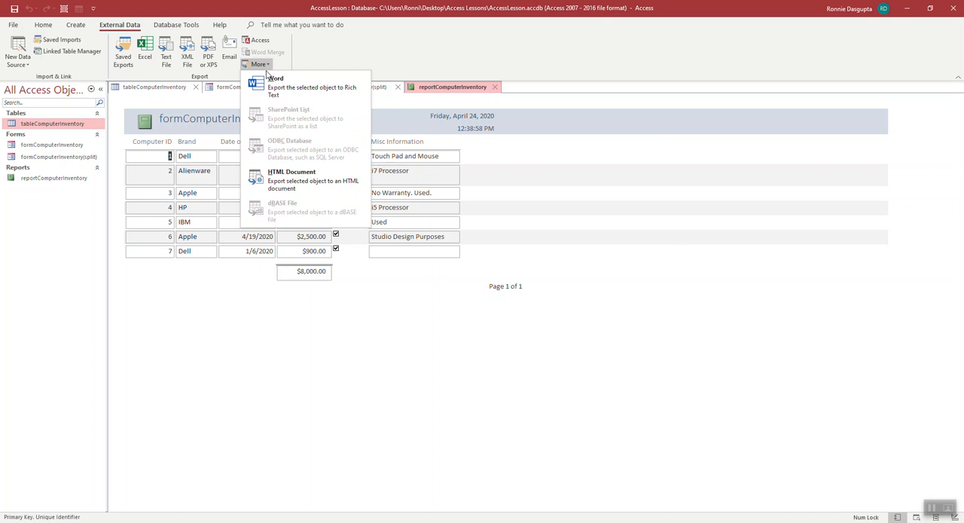
click(271, 84)
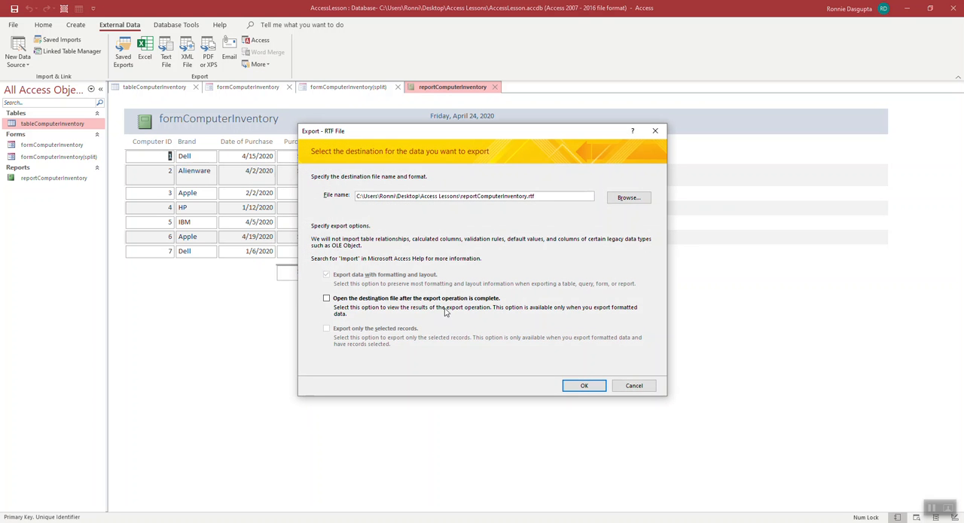
click(327, 299)
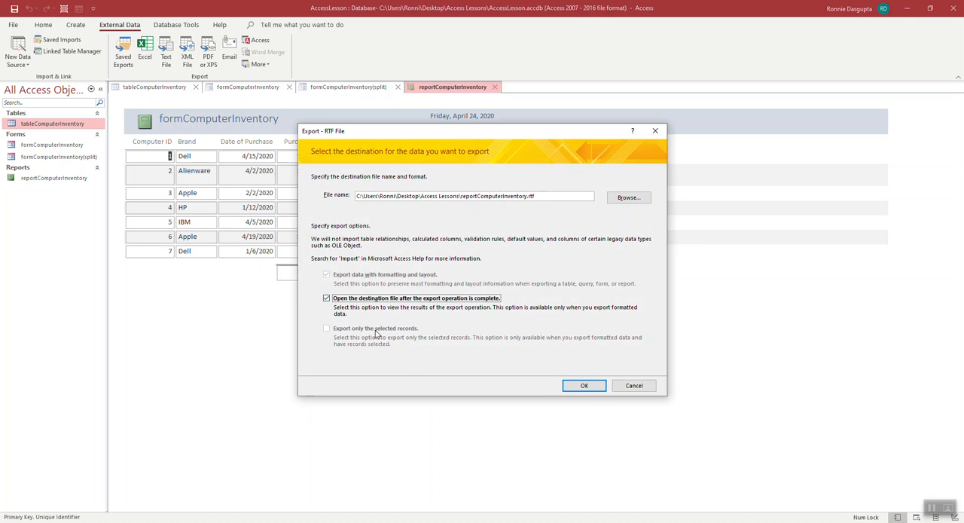
click(581, 385)
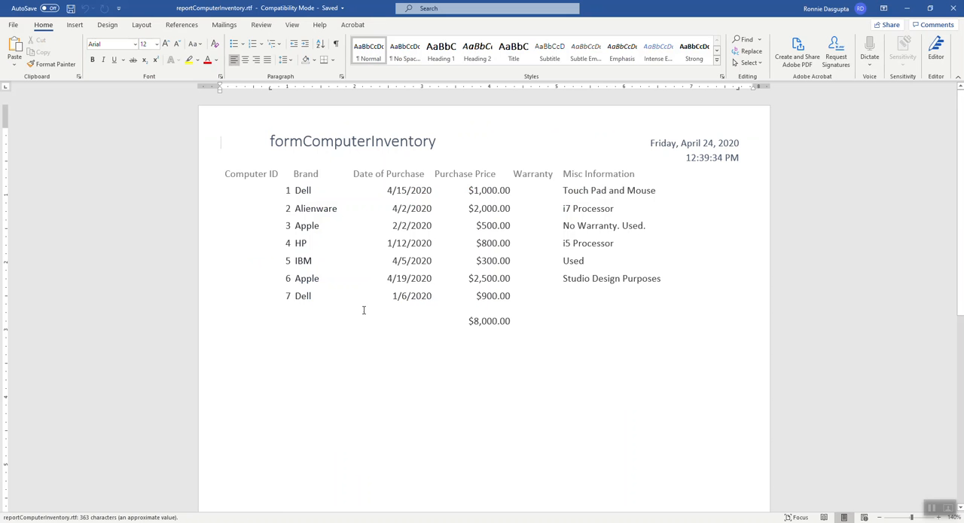
click(953, 8)
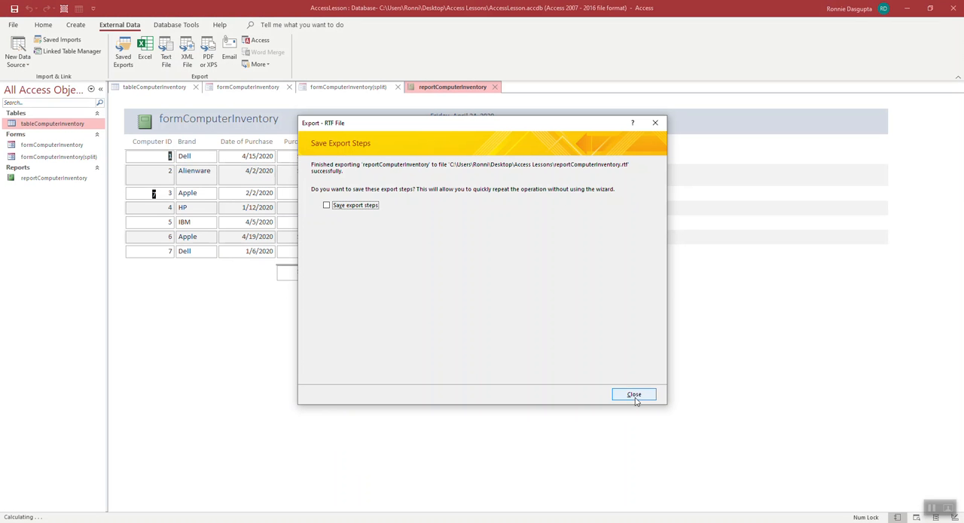
click(637, 395)
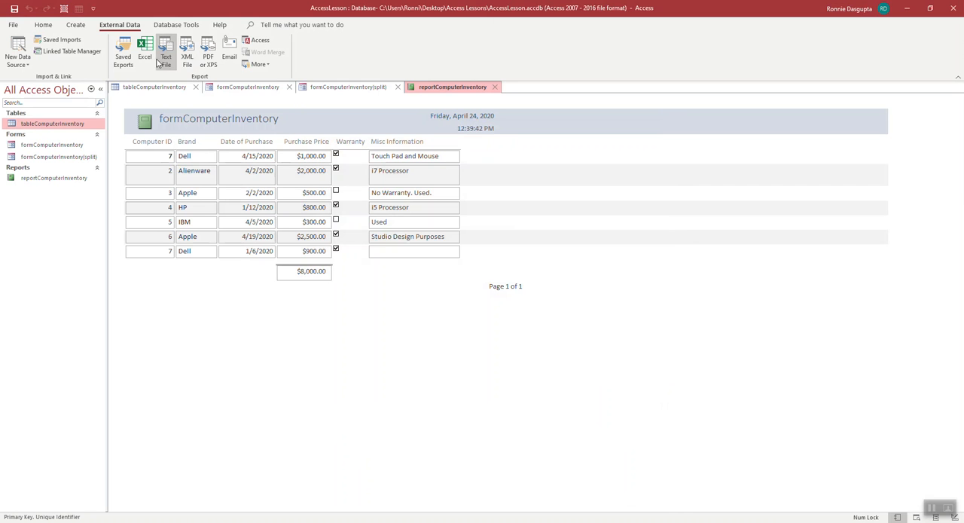
Step: Look over the additional export formats for the report and return to the formComputerInventory(split) form
click(259, 65)
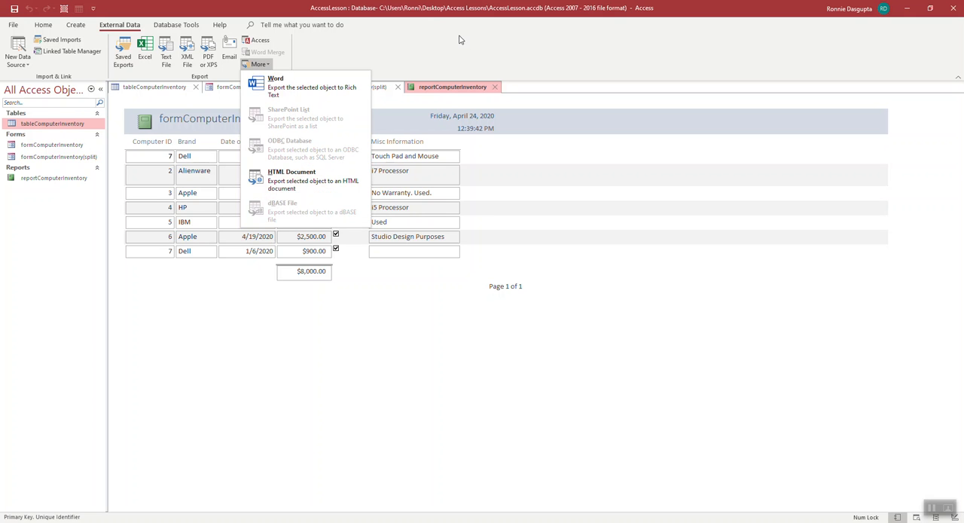
click(378, 84)
click(343, 90)
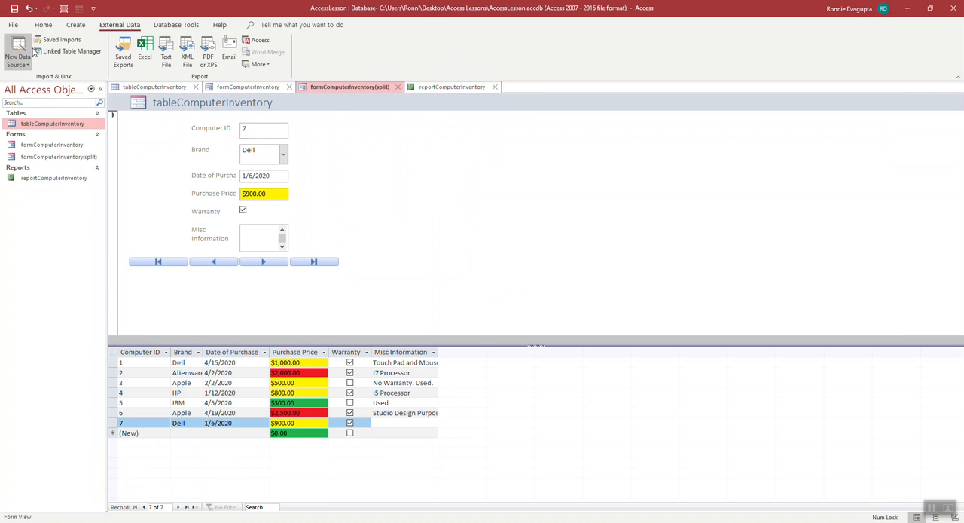
Step: Show formComputerInventory(split) in Layout View and insert an empty layout column to the right of the blank cell beside Computer ID
click(42, 25)
click(13, 60)
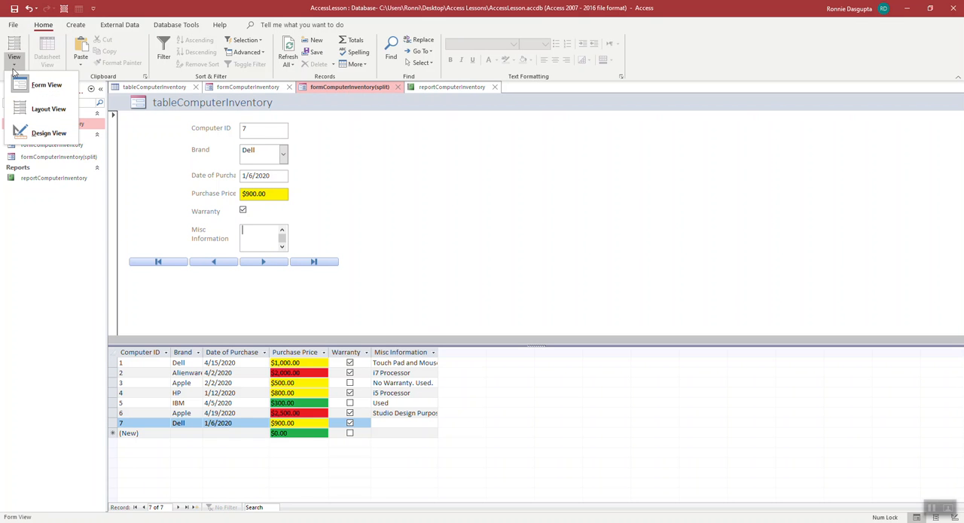
click(25, 109)
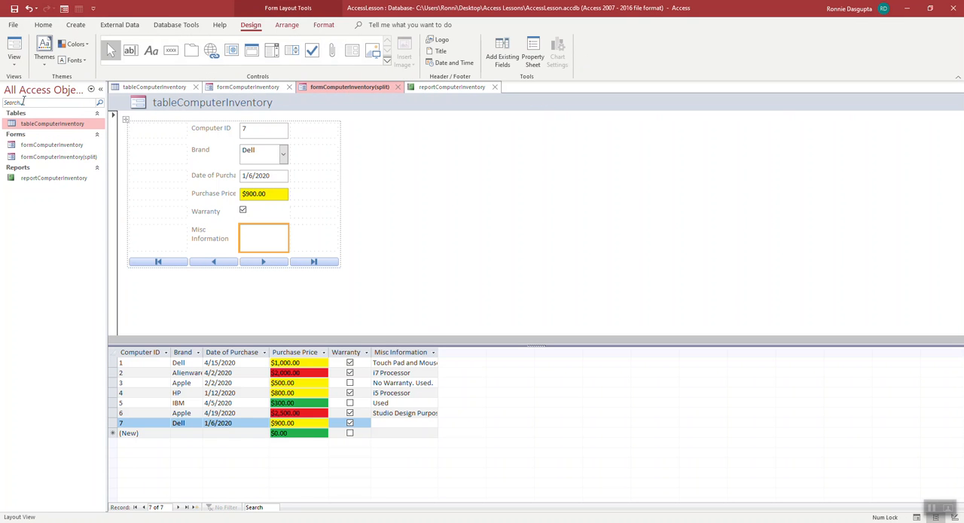
click(331, 135)
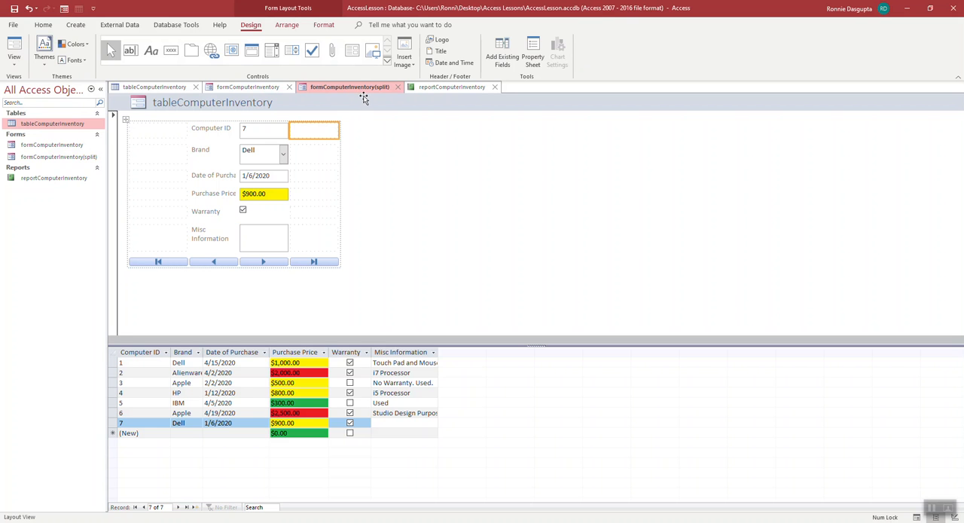
click(287, 25)
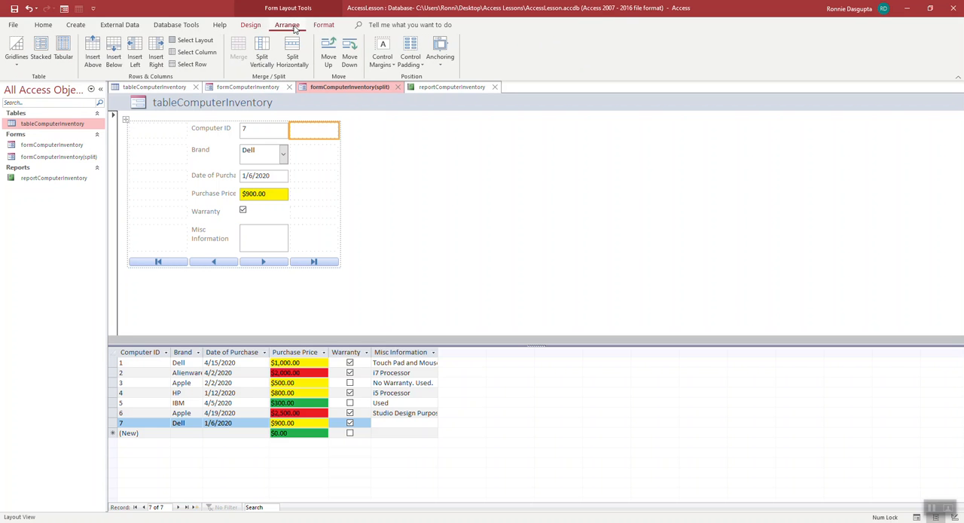
click(155, 58)
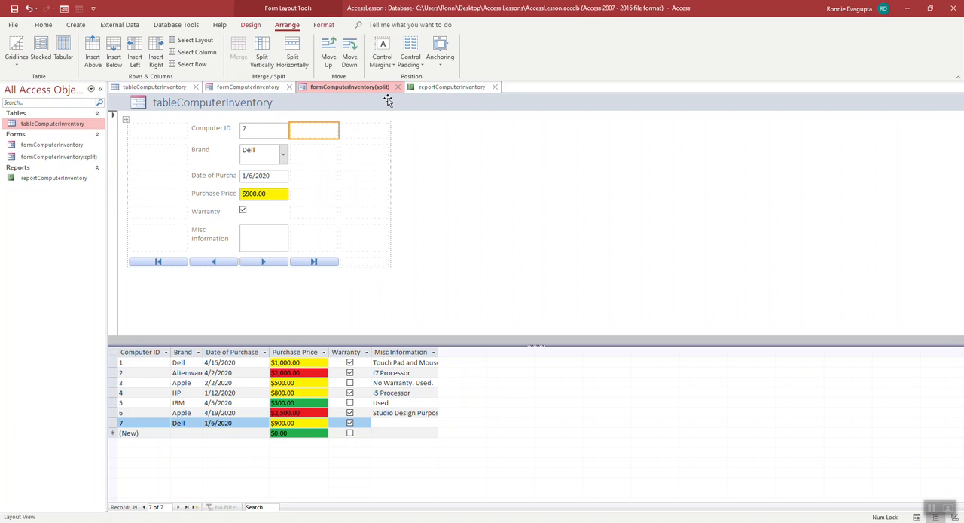
click(362, 131)
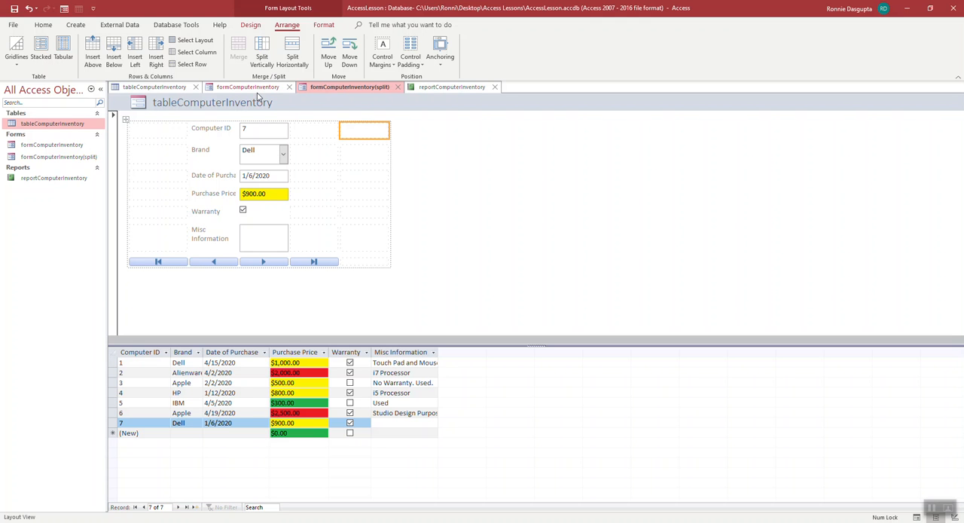
right_click(373, 138)
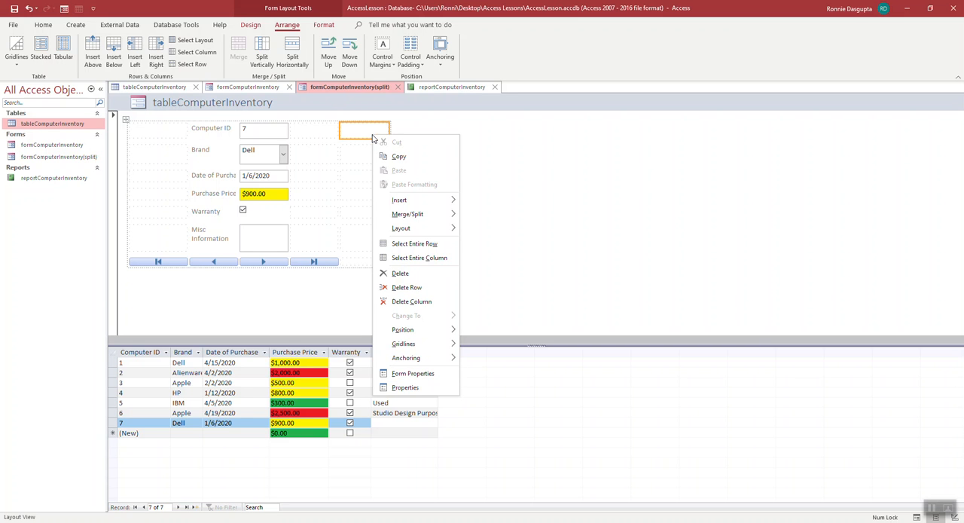
click(472, 141)
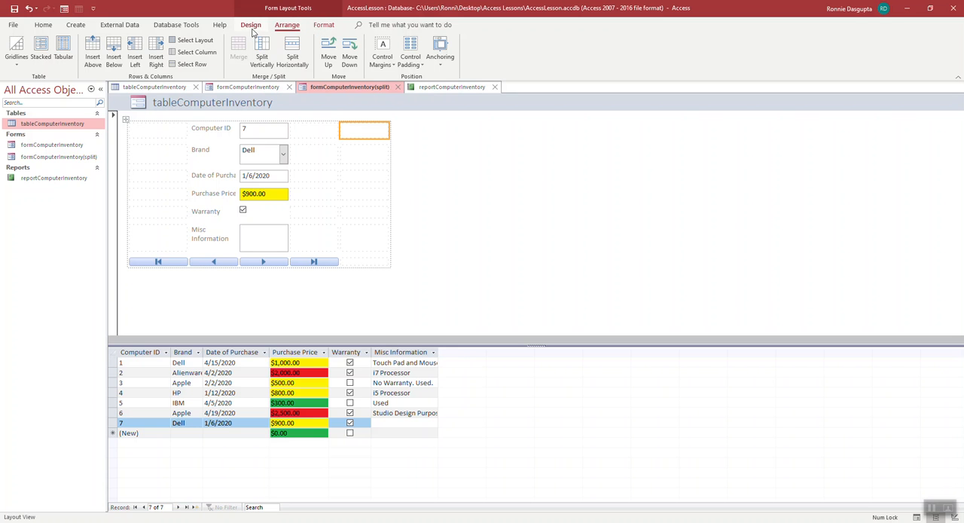
click(372, 152)
click(317, 132)
click(364, 130)
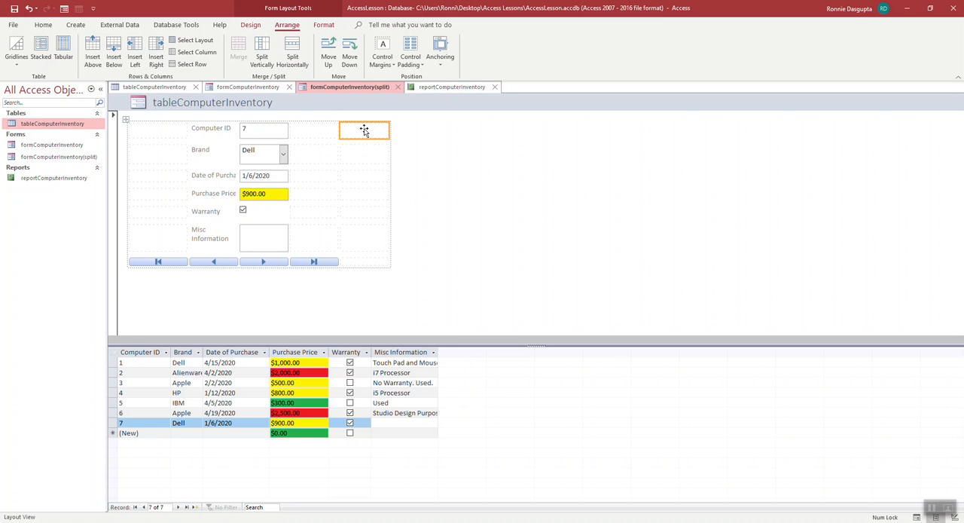
click(251, 24)
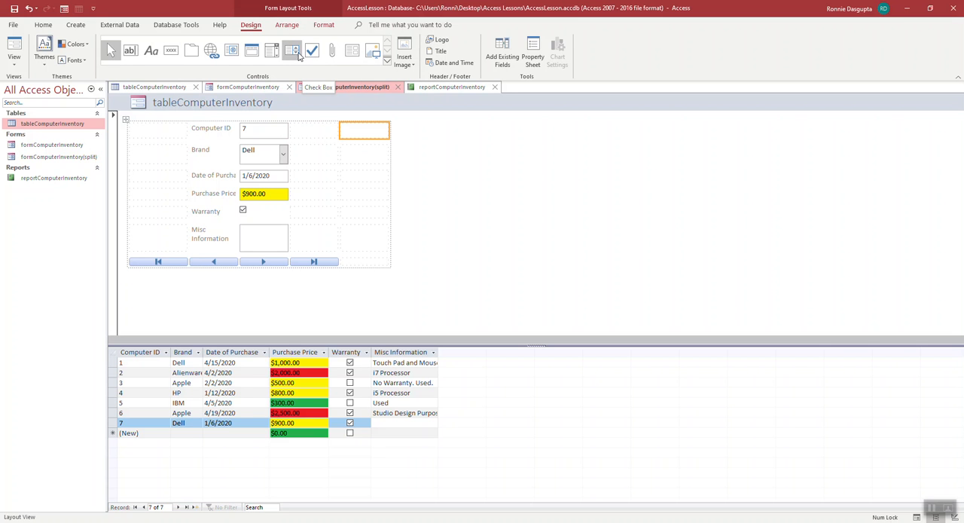
click(211, 53)
click(347, 131)
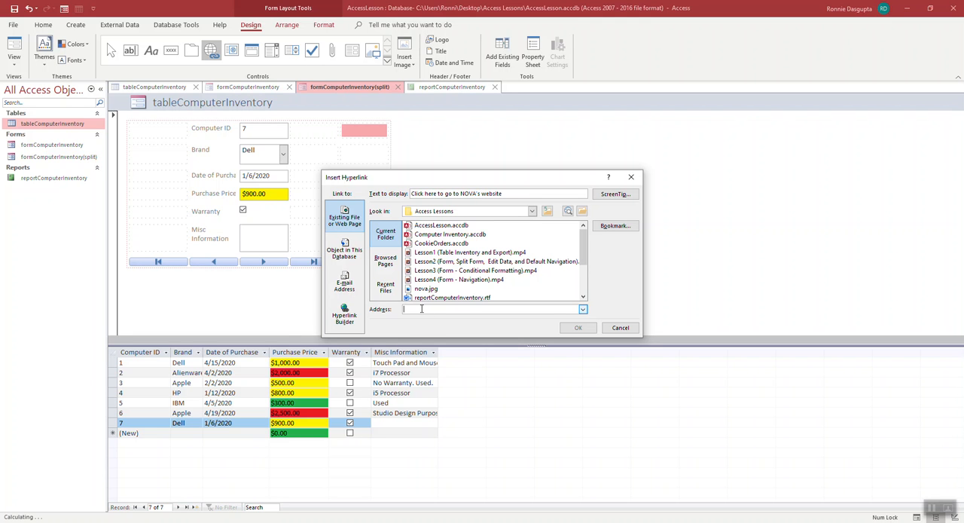
text(http://www.nvcc.edu)
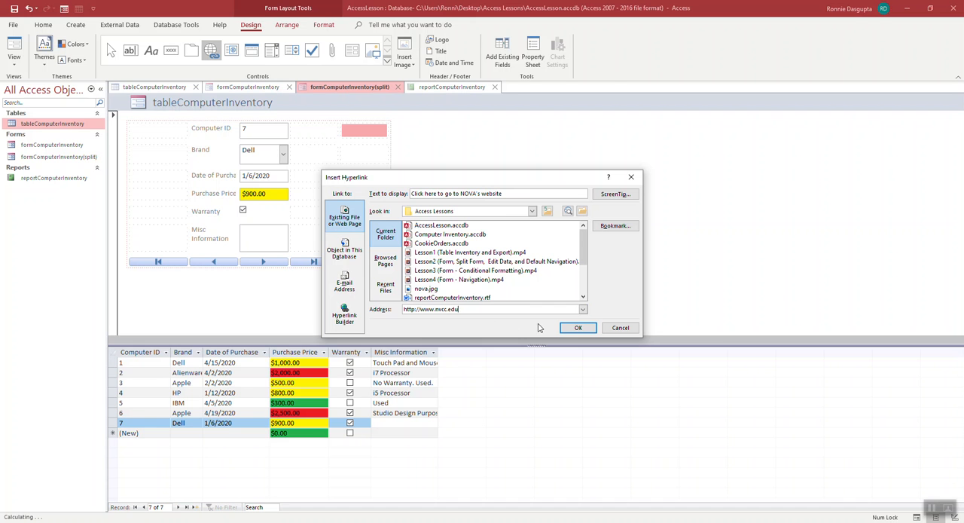
click(578, 328)
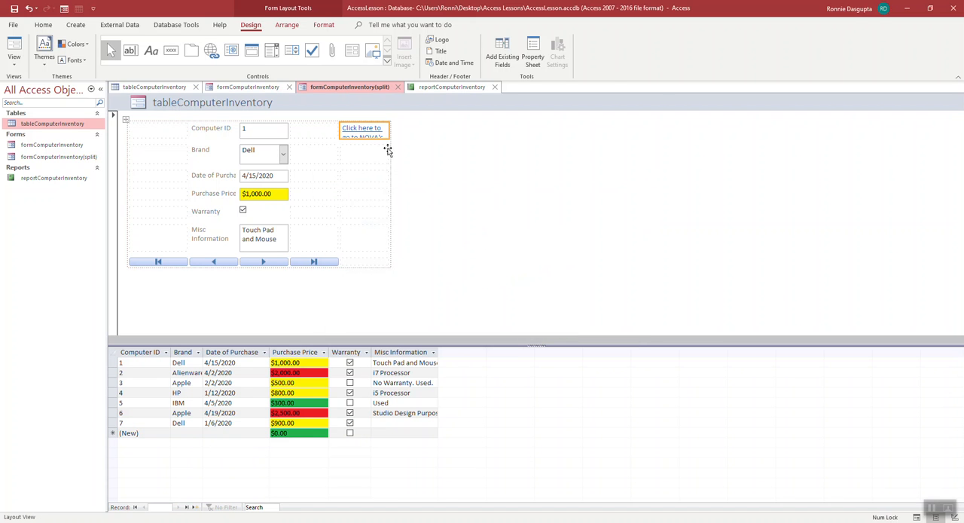
drag(385, 139, 385, 147)
click(445, 151)
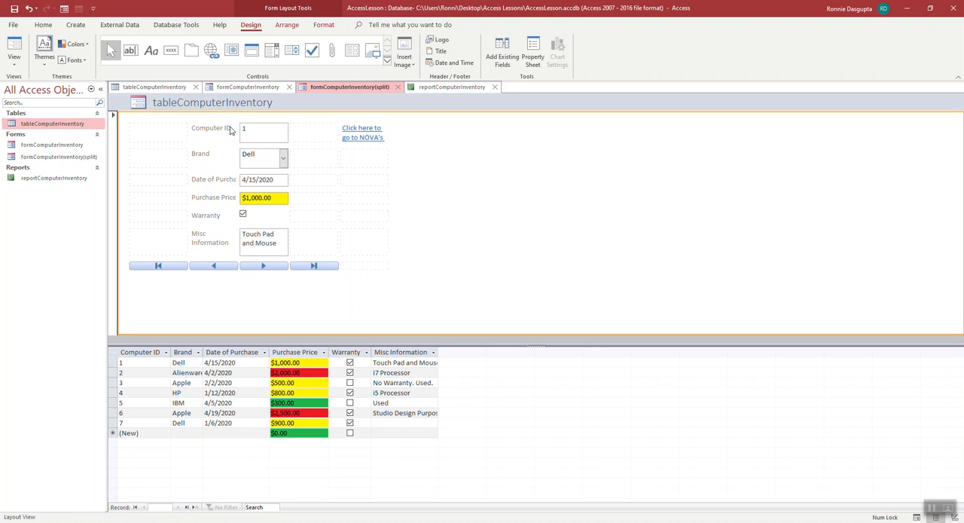
Step: Show the split form in Form View, test the NOVA website link in the browser, and return to the Access form
click(18, 66)
click(44, 79)
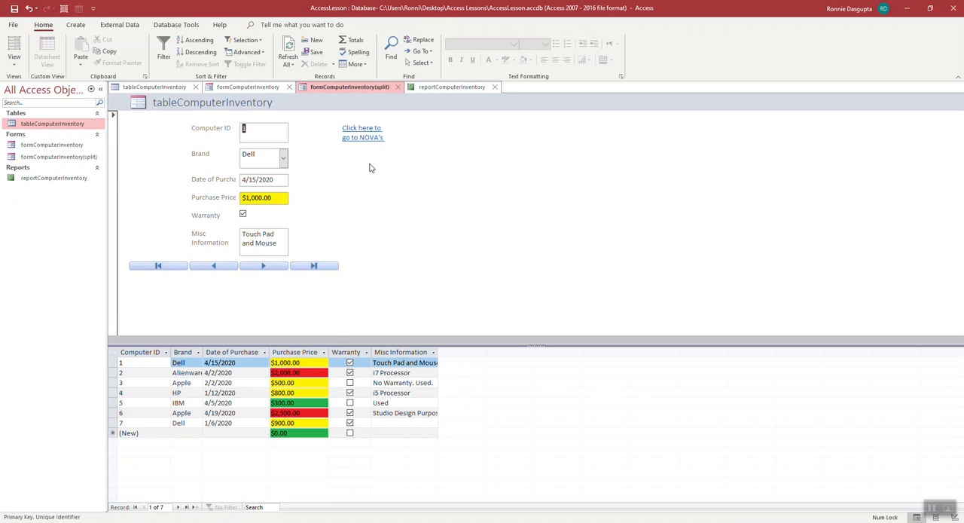
click(374, 139)
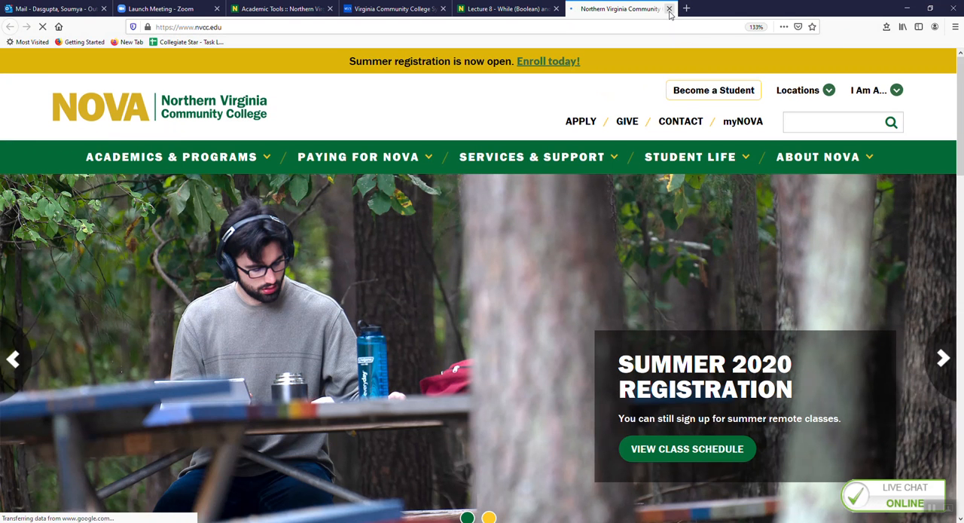
click(907, 8)
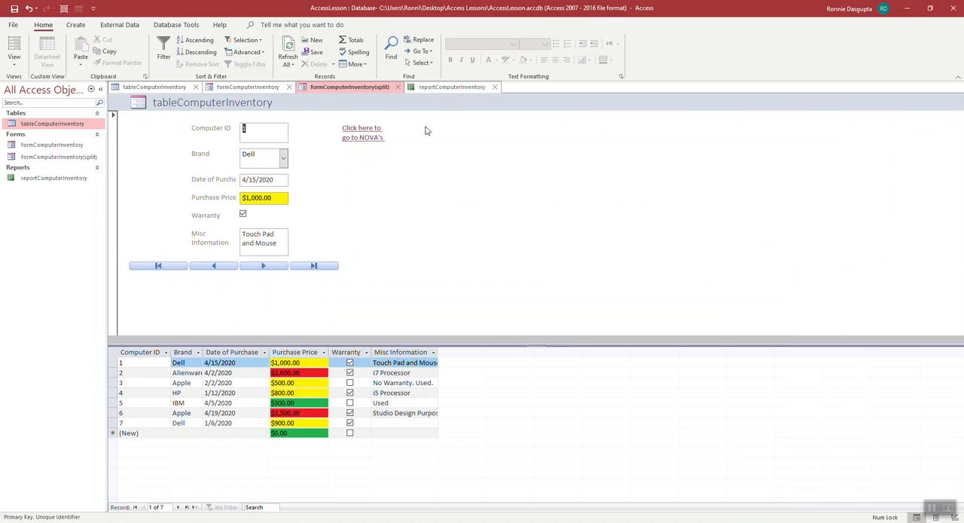